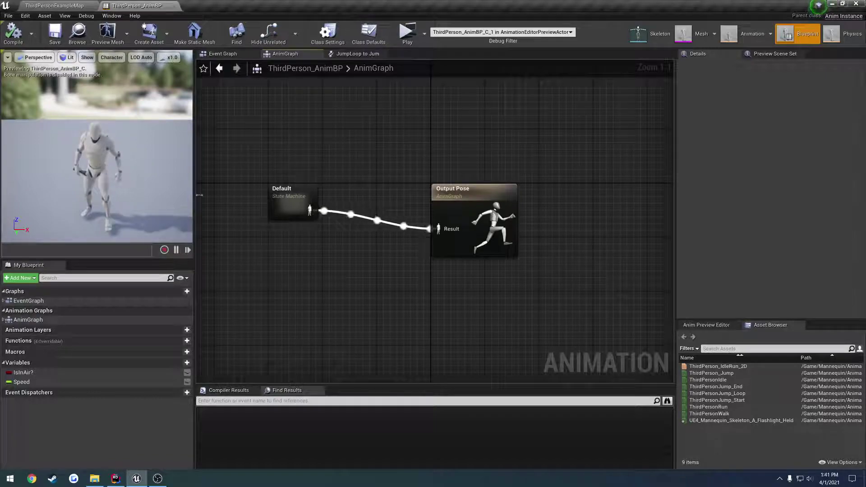
Rename the Default state machine to LowerBody and move it lower in the graph.
click(287, 212)
click(284, 189)
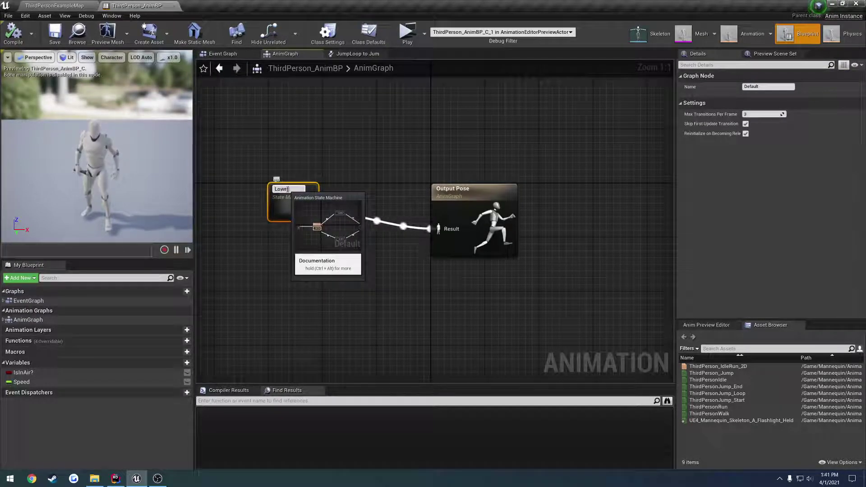
text(LowerBody)
key(Return)
drag(280, 217, 280, 271)
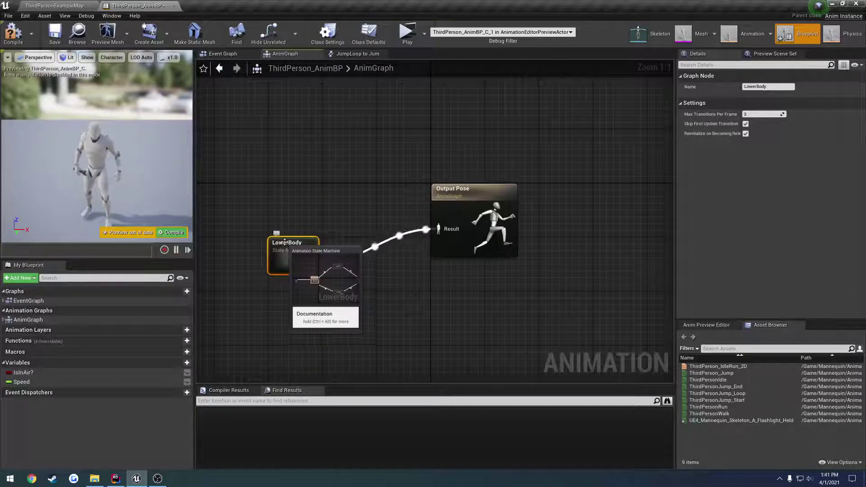
Duplicate the LowerBody state machine above the original and name the copy UpperBody.
click(291, 206)
key(ctrl+v)
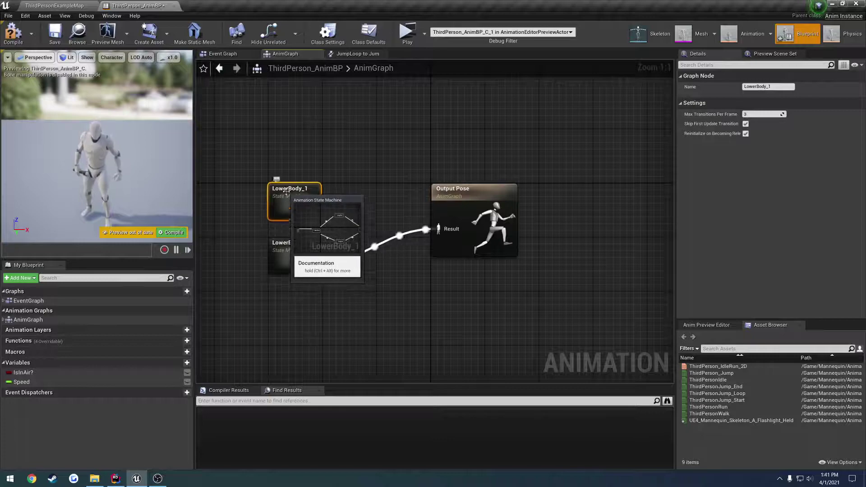
click(293, 189)
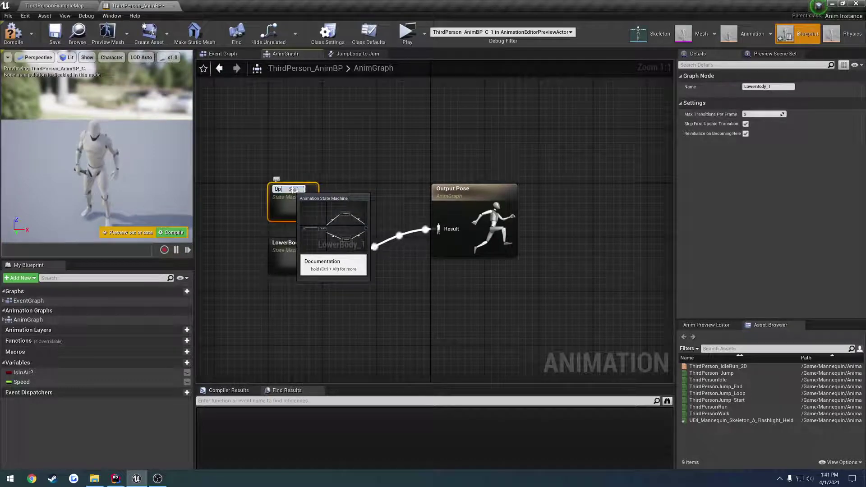
text(UpperBody)
key(Return)
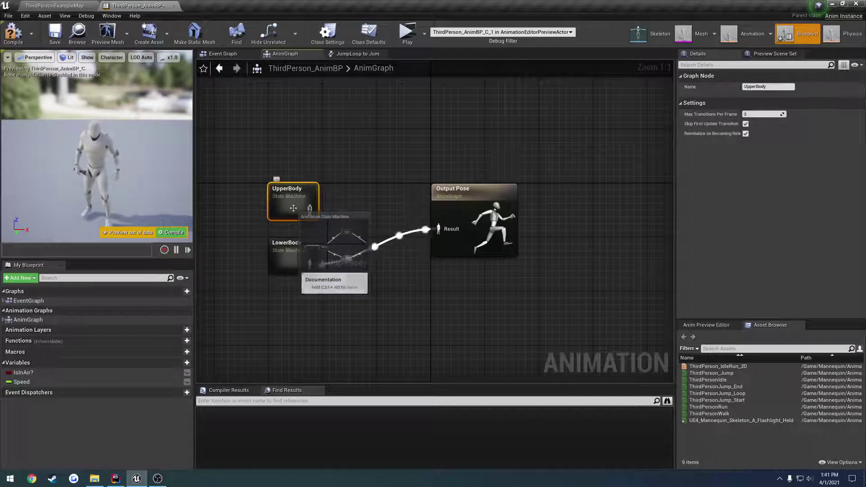
Delete the Speed and ThirdPerson_IdleRun_2D nodes from the Idle/Run state of the UpperBody state machine.
double_click(285, 200)
right_drag(363, 206, 340, 183)
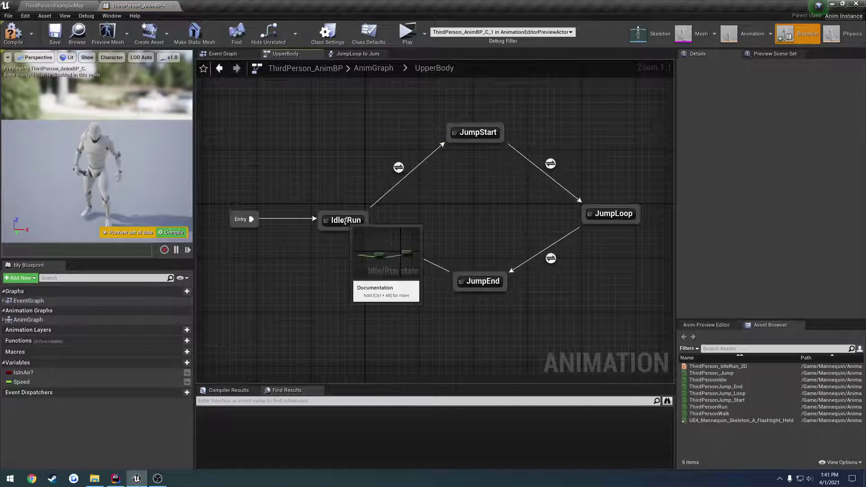
double_click(374, 219)
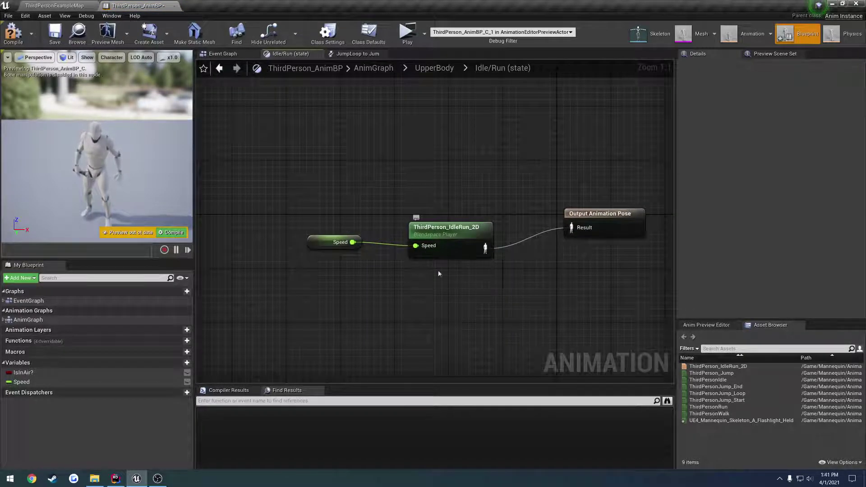
drag(454, 280, 327, 225)
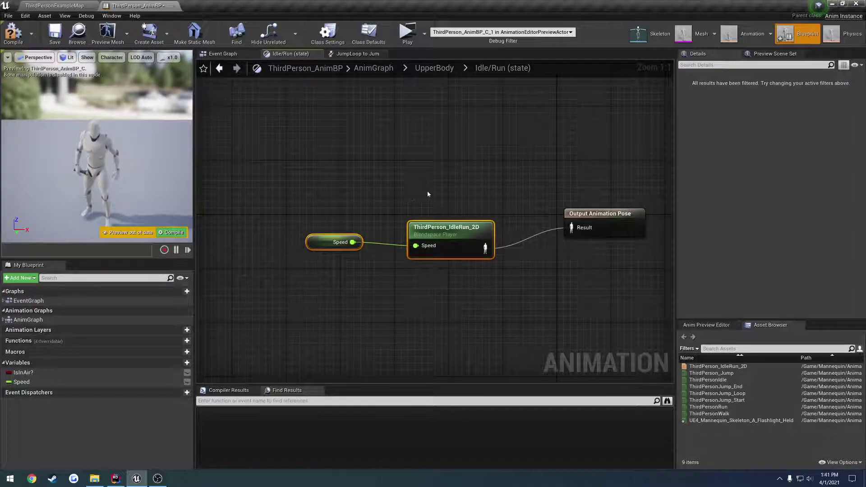
key(Delete)
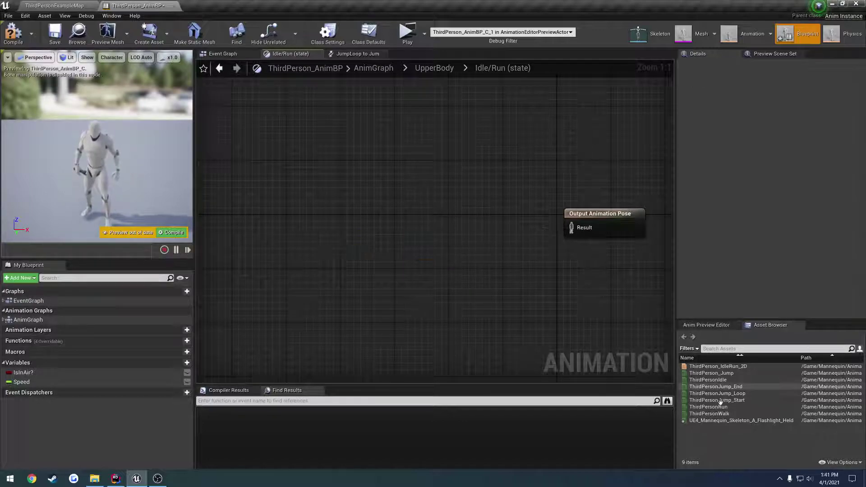
Add the UE4_Mannequin_Skeleton_A_Flashlight_Held animation to the state, connect it to Output Animation Pose, and compile and save.
drag(733, 418, 365, 190)
drag(505, 207, 571, 228)
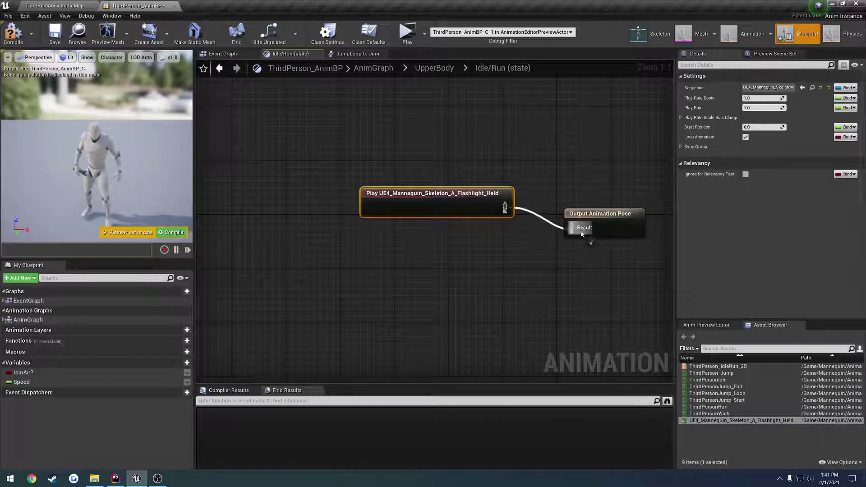
drag(428, 191, 407, 218)
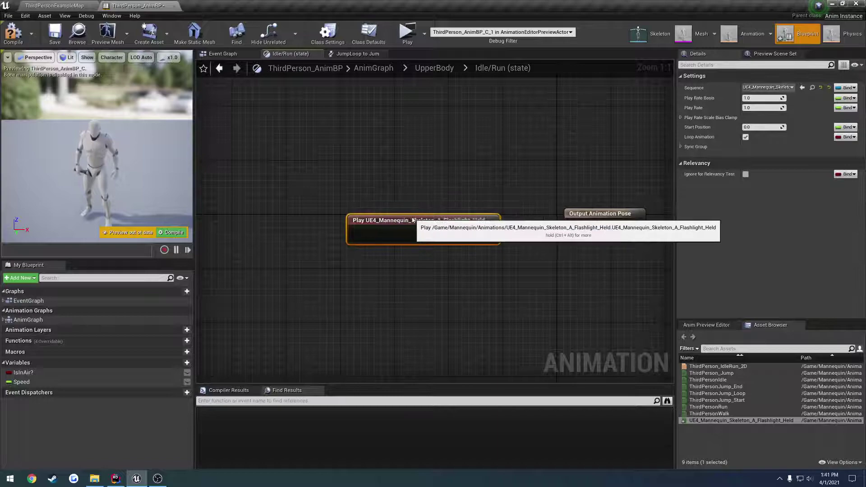
click(15, 42)
click(55, 34)
Return to the AnimGraph and move Output Pose farther away from the two state machines.
click(219, 68)
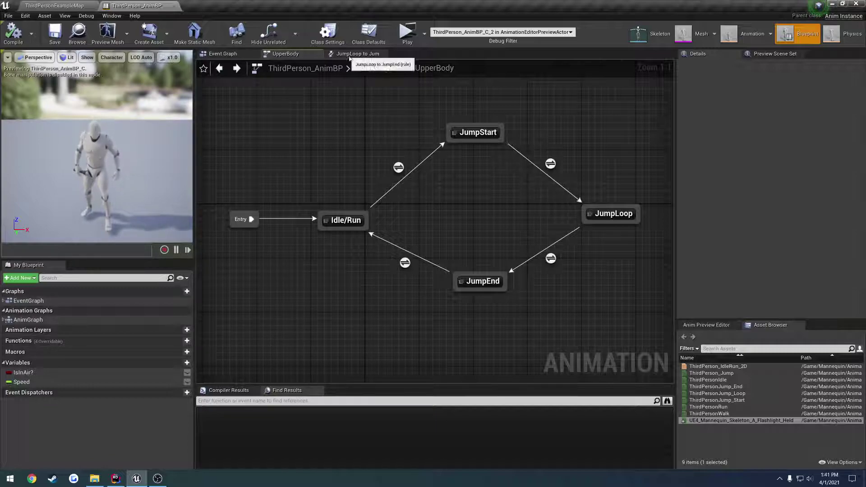
click(373, 68)
right_drag(359, 162, 339, 158)
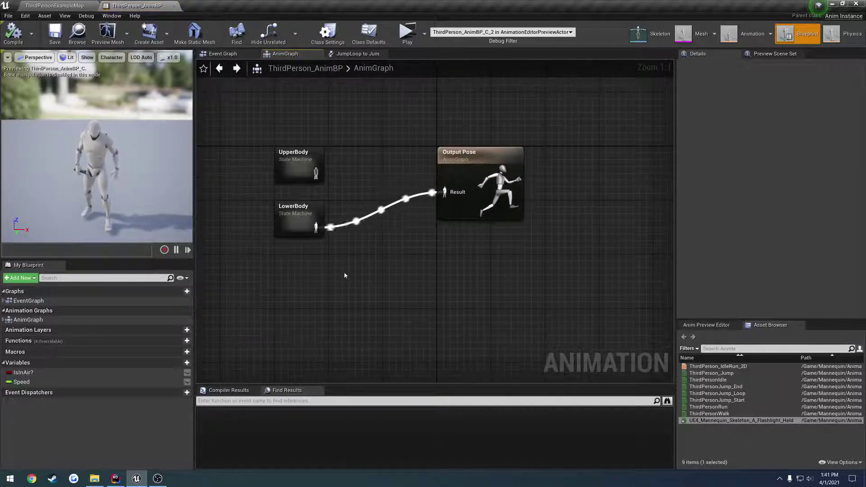
drag(346, 274, 291, 160)
click(397, 166)
drag(485, 173, 648, 173)
Add a Layered blend per bone node between the state machines and Output Pose.
right_click(457, 161)
text(layered)
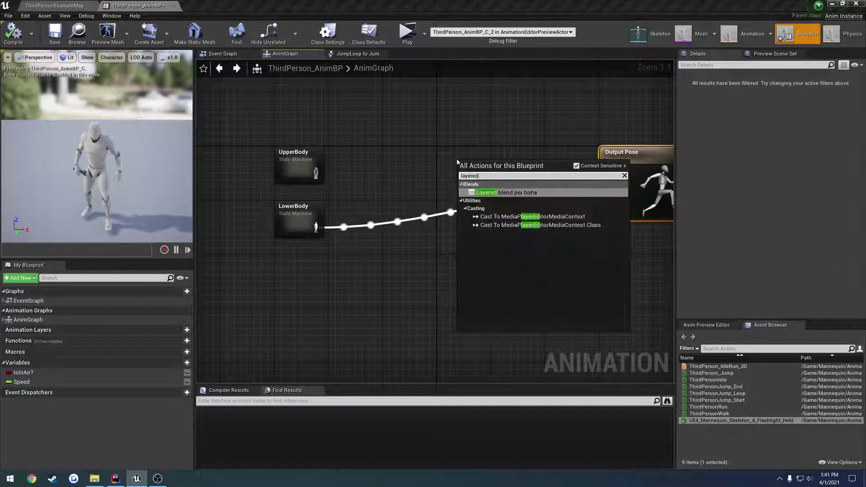
key(Return)
drag(476, 172, 388, 159)
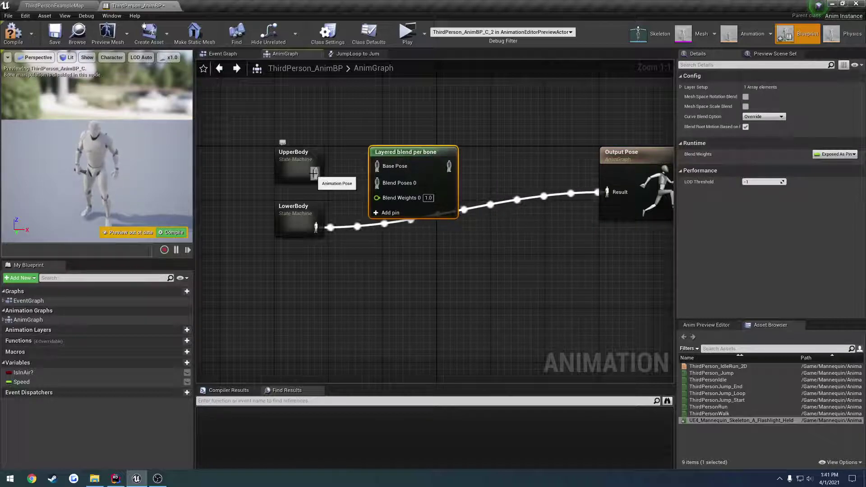
Connect UpperBody to Base Pose, LowerBody to Blend Poses 0 and the blend to Output Pose, then compile and save.
drag(314, 173, 383, 166)
drag(316, 227, 385, 184)
drag(449, 166, 561, 189)
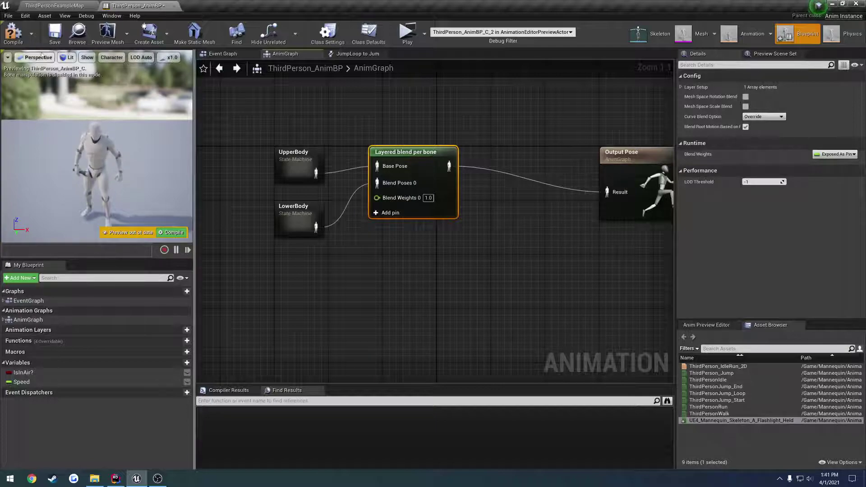
click(23, 38)
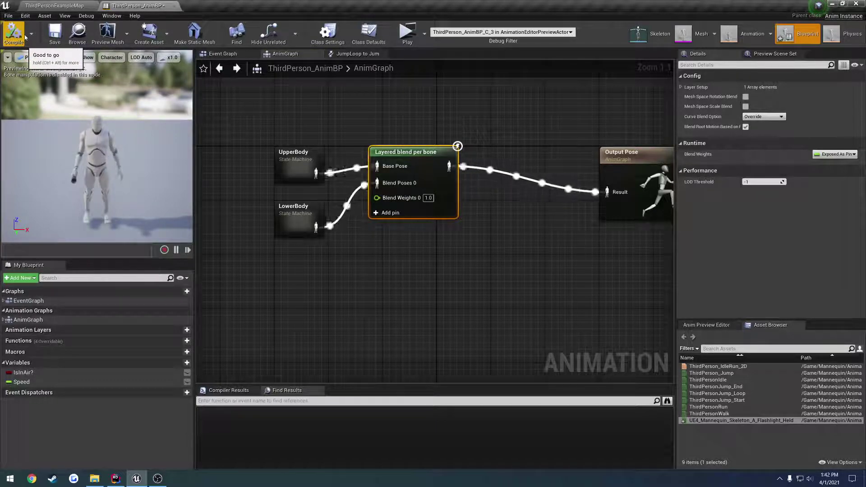
click(56, 34)
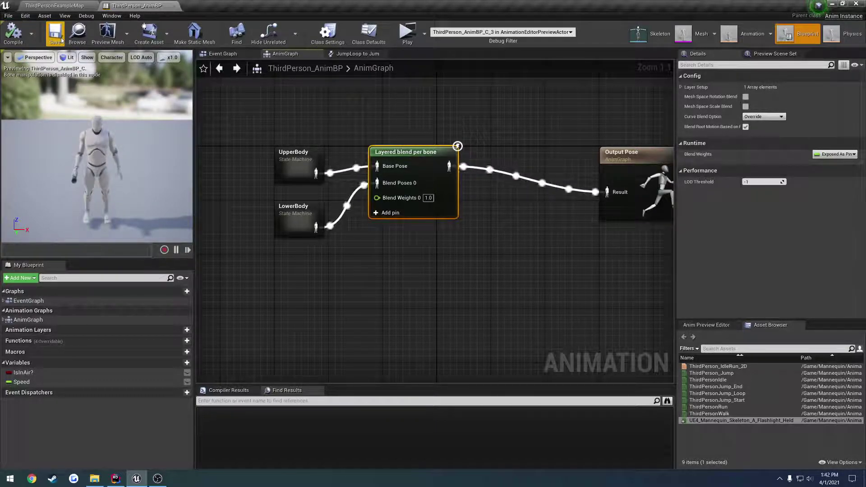
Swap the blend inputs so LowerBody feeds Base Pose and UpperBody feeds Blend Poses 0, compile, and place LowerBody above UpperBody.
drag(316, 227, 377, 166)
drag(316, 173, 377, 183)
click(174, 232)
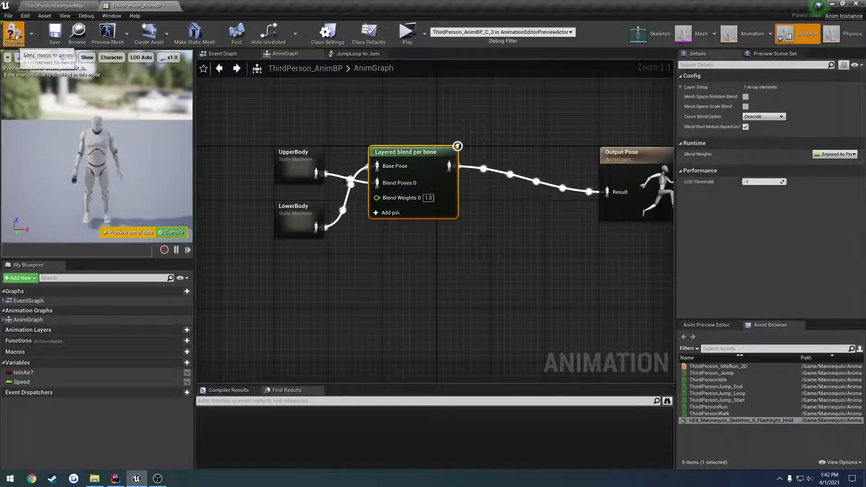
drag(284, 225, 283, 130)
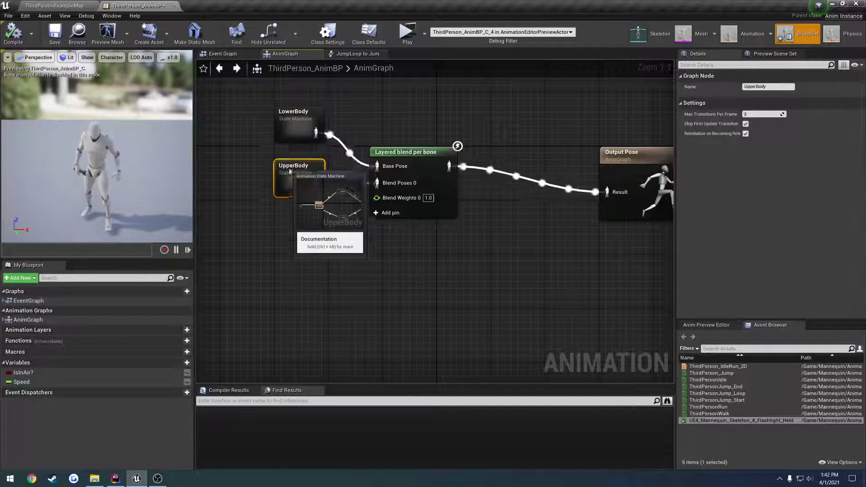
drag(289, 171, 293, 211)
drag(297, 142, 298, 182)
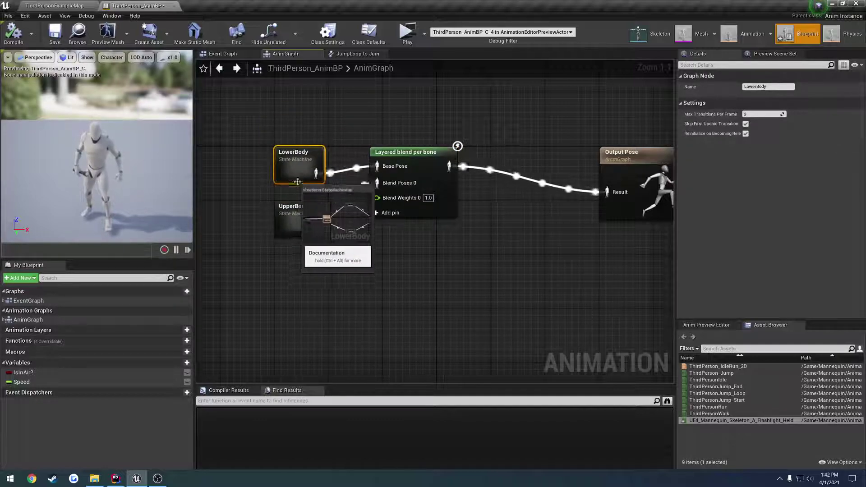
Add a branch filter to the Layered blend per bone node's layer setup and expand its settings.
click(419, 154)
right_drag(437, 169, 409, 170)
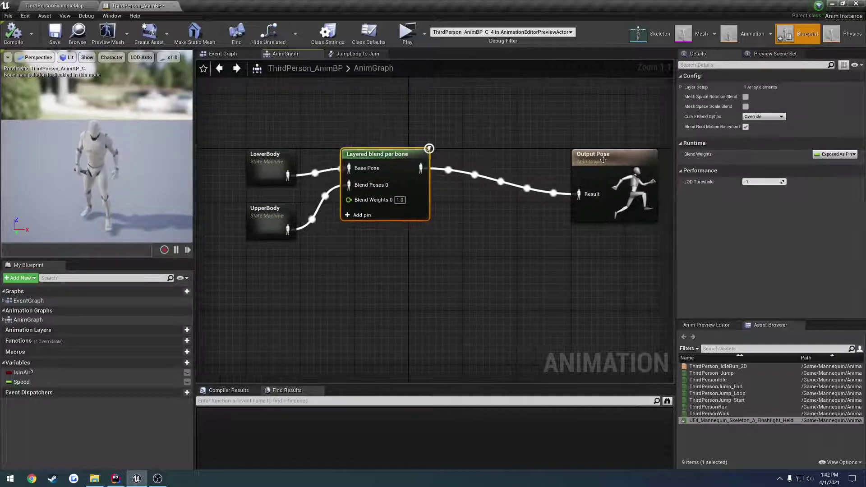
click(681, 87)
click(685, 96)
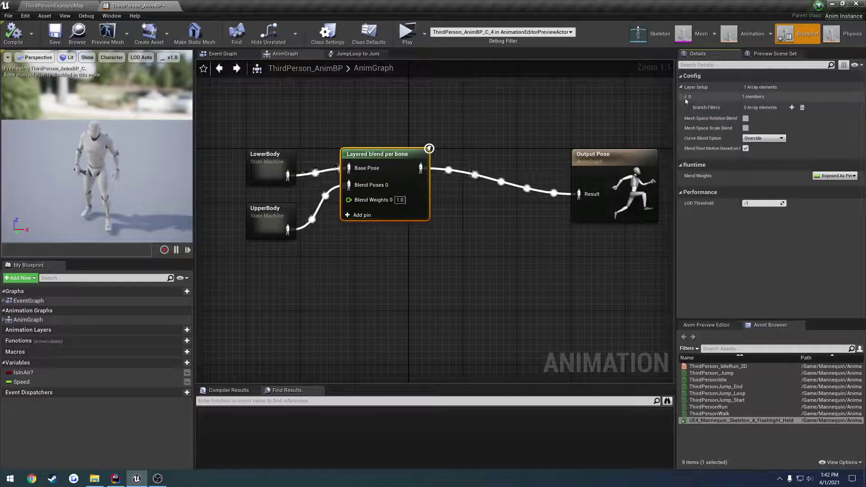
click(791, 108)
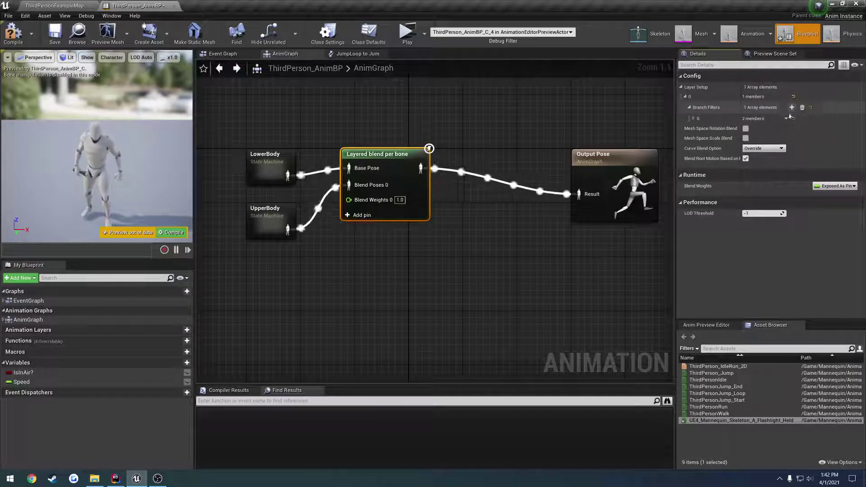
click(694, 119)
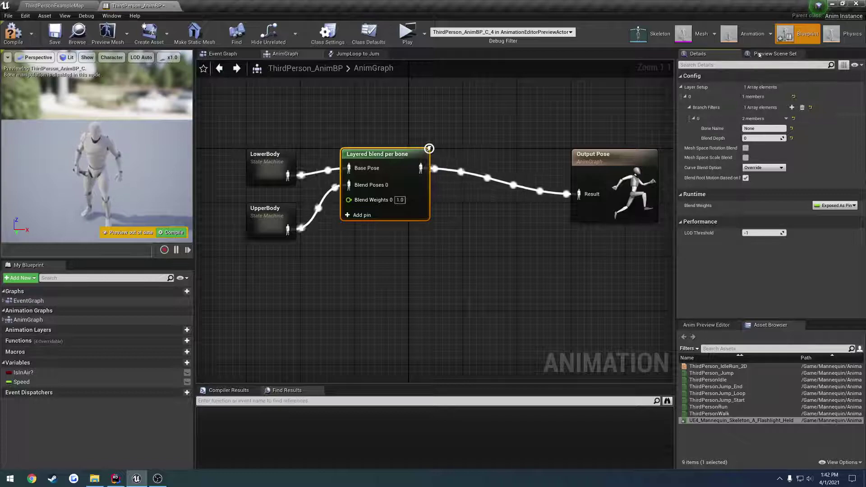
Open the mannequin skeleton and test-rotate the pelvis and spine_01 bones to examine which body parts each one moves.
click(649, 34)
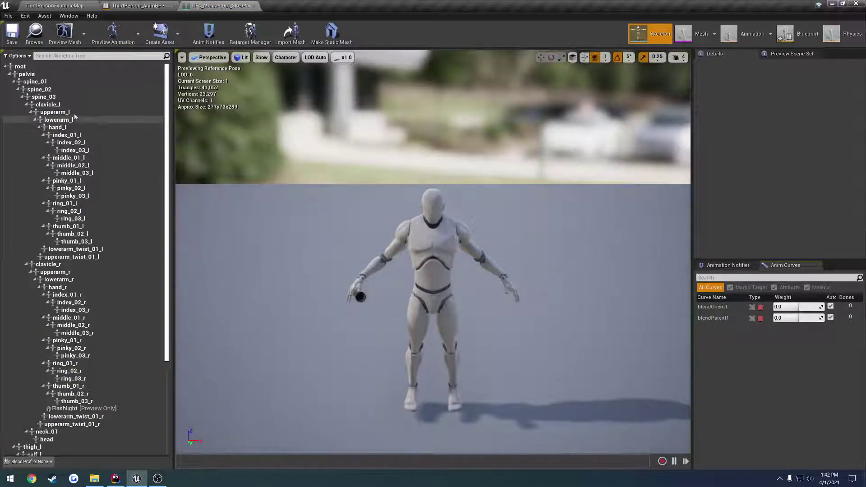
click(57, 82)
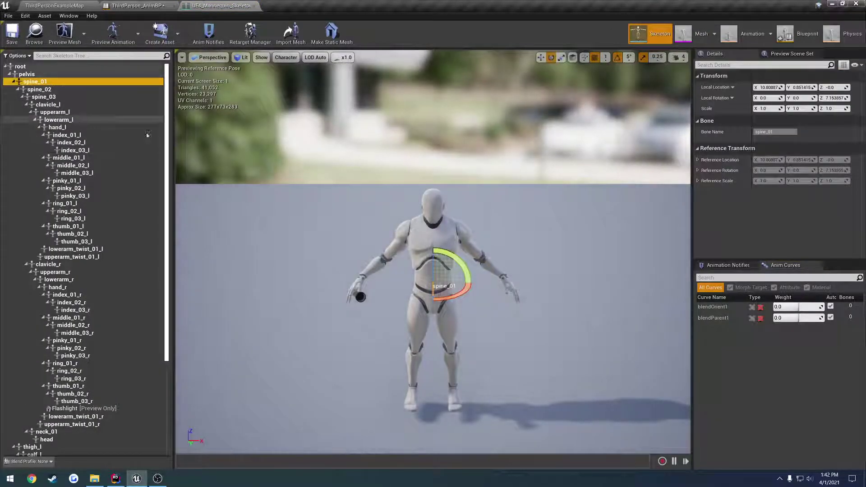
click(90, 74)
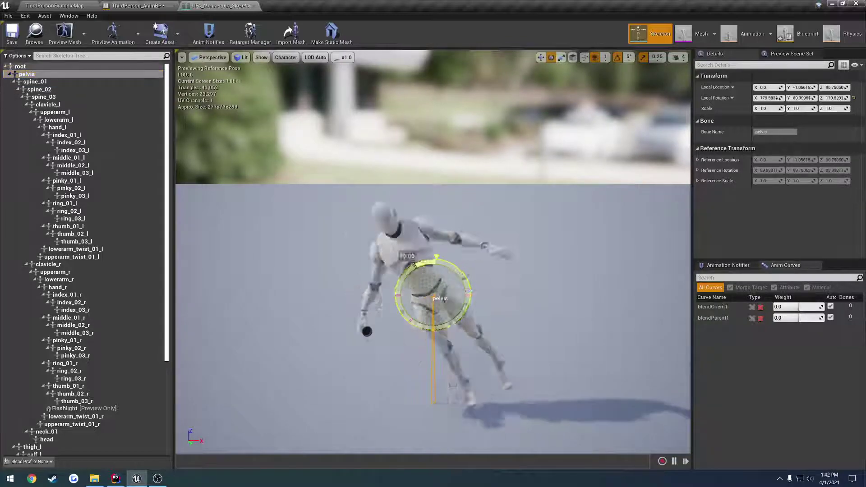
mouse_move(415, 266)
mouse_down()
mouse_move(405, 272)
mouse_move(434, 261)
mouse_move(390, 249)
mouse_move(413, 249)
mouse_up()
click(56, 81)
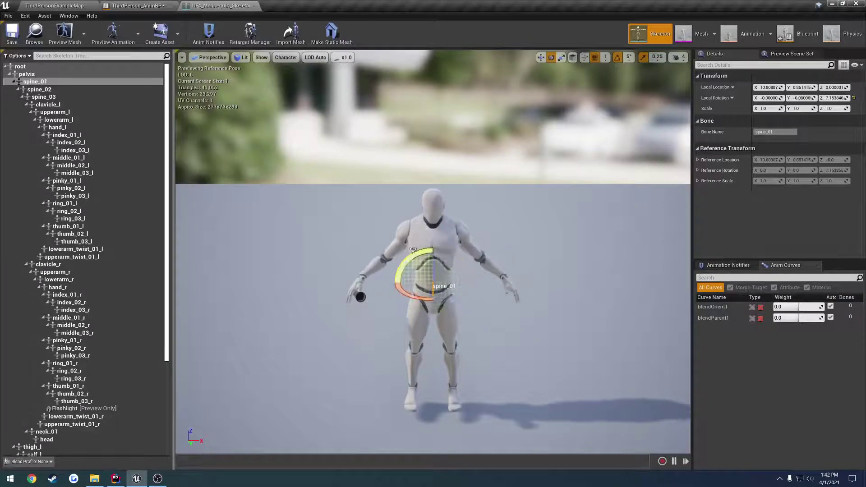
Back in the animation blueprint, set the branch filter's bone name to spine_01 and blend depth to 2, compiling the changes.
click(135, 5)
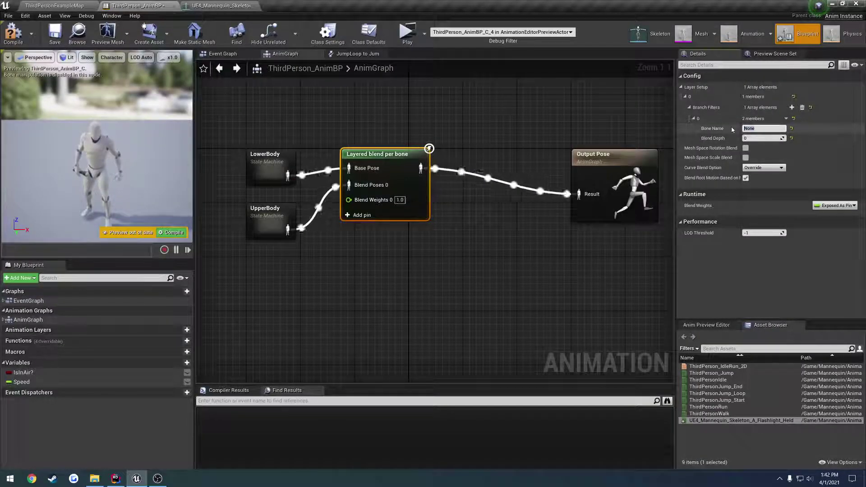
text(spine_01)
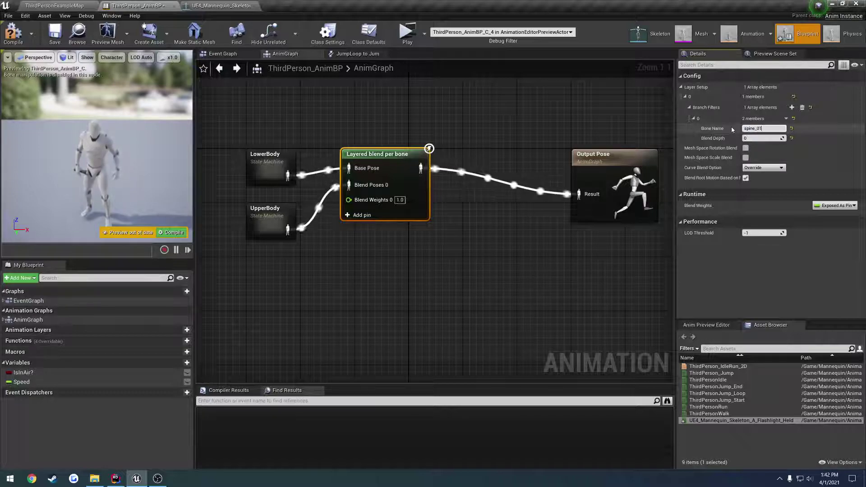
key(Return)
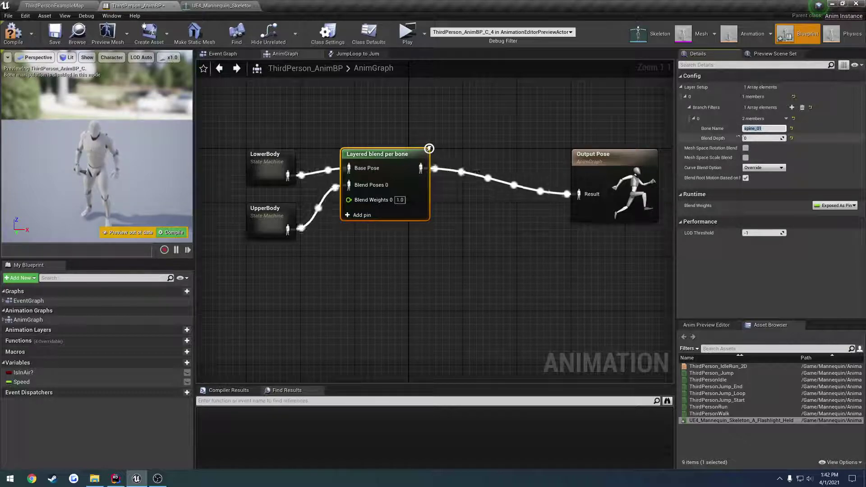
click(19, 43)
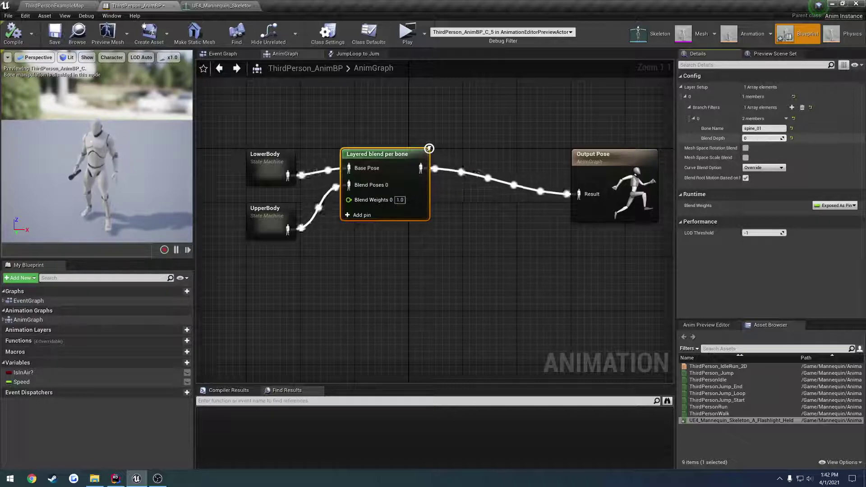
drag(760, 138, 773, 138)
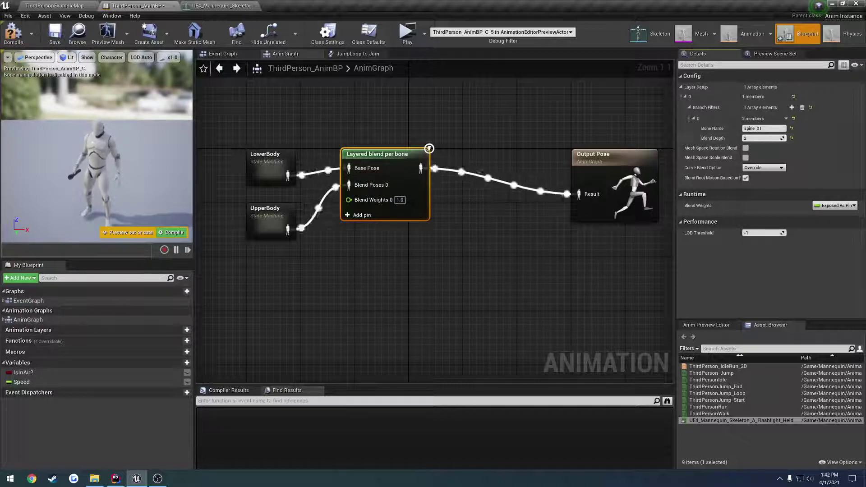
click(13, 32)
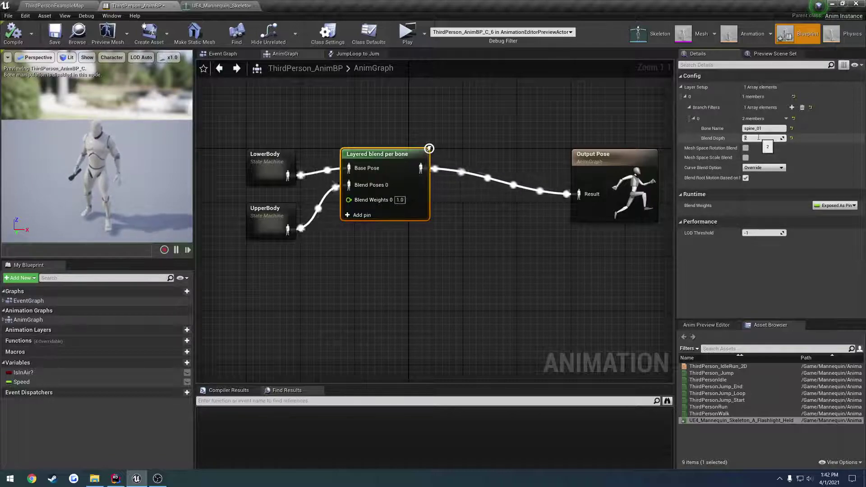
Set the branch filter's blend depth to 1, enable Mesh Space Rotation Blend, and compile and save the animation blueprint.
click(13, 33)
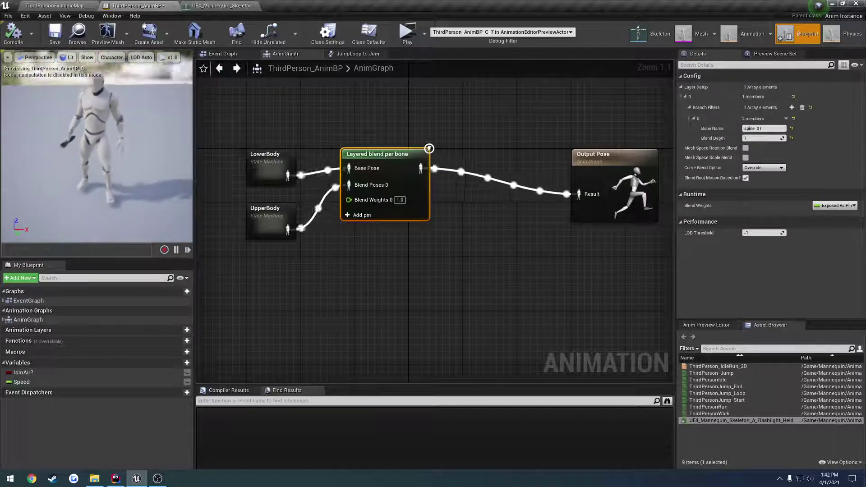
click(745, 148)
click(13, 32)
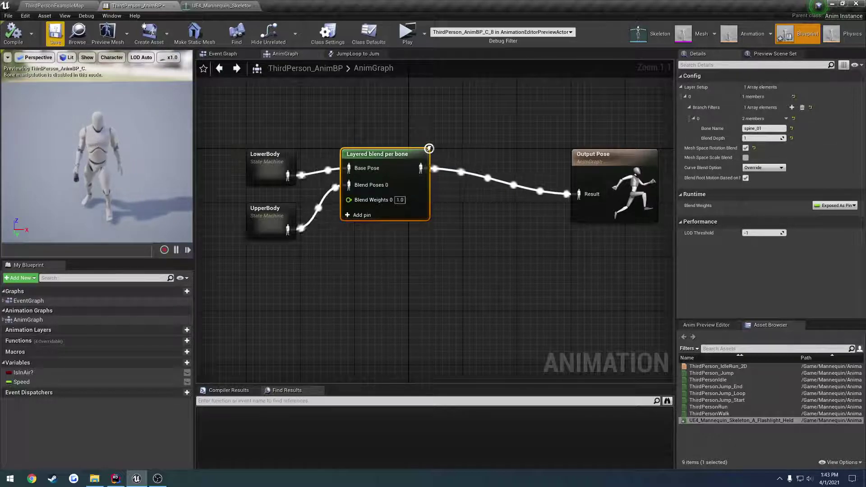
Play the ThirdPersonExampleMap level and run the server character around to check the blended flashlight animation.
click(54, 6)
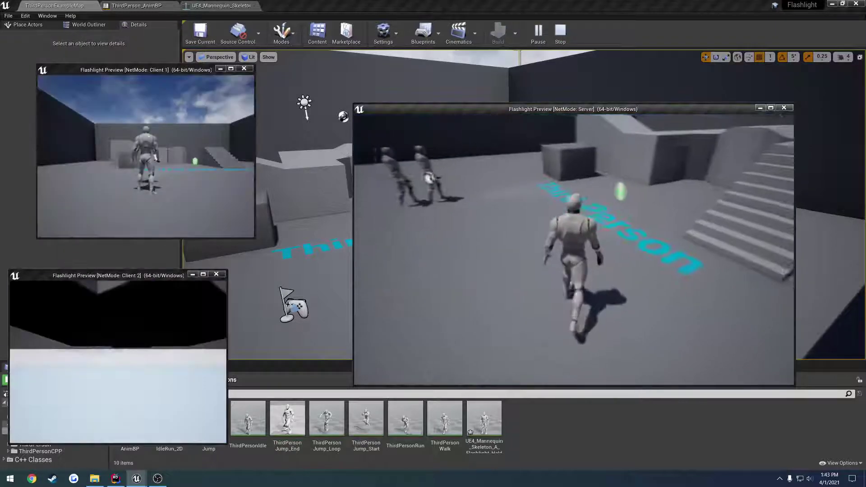
key(w)
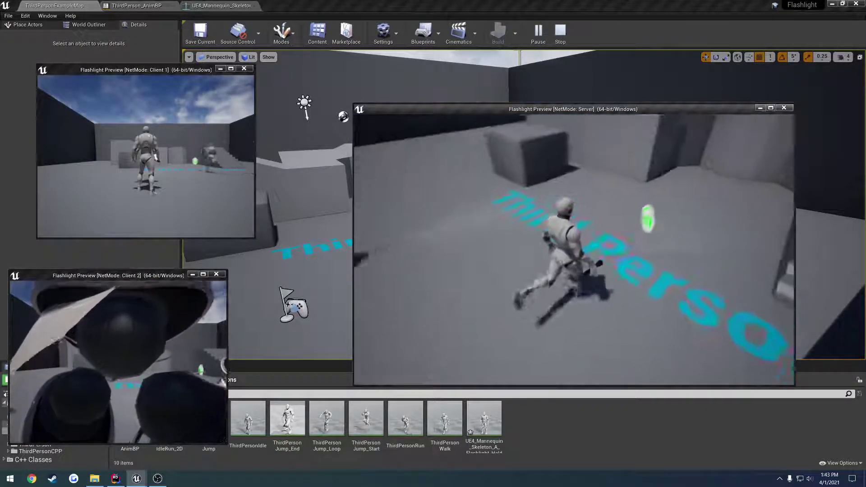
key(w)
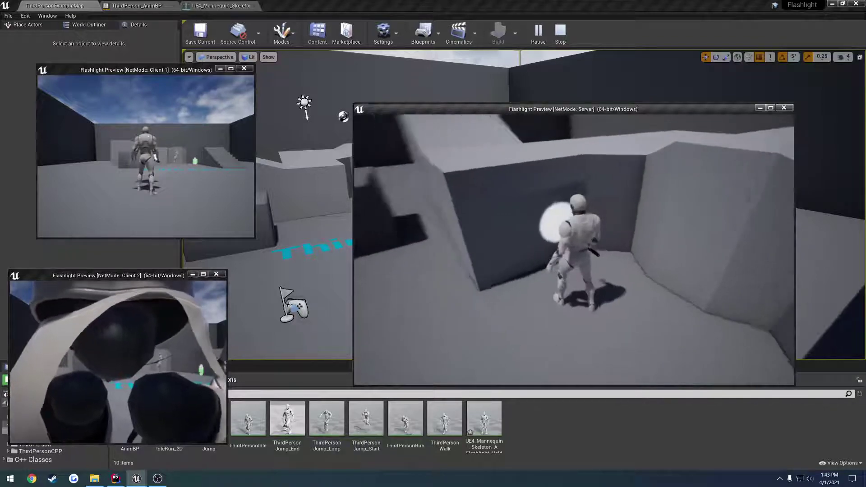
key(w)
key(shift+F1)
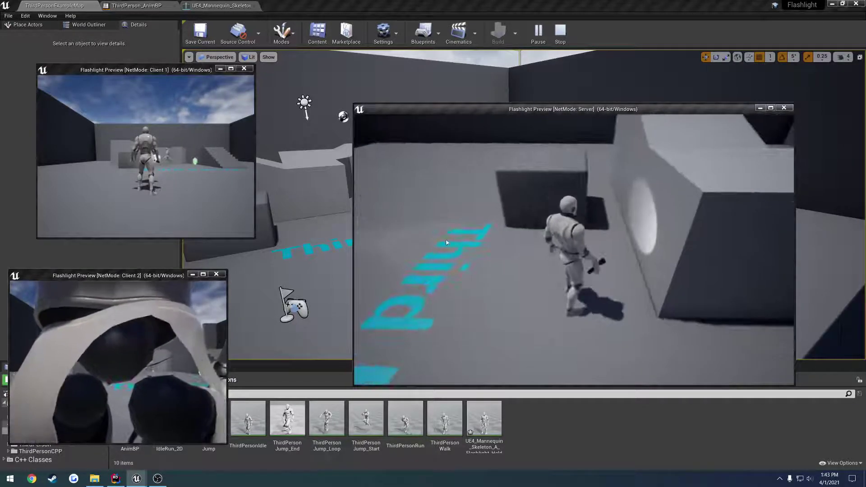
Run the Client 1 and Client 2 characters toward the server character to check the animation across all preview windows.
click(191, 160)
key(w)
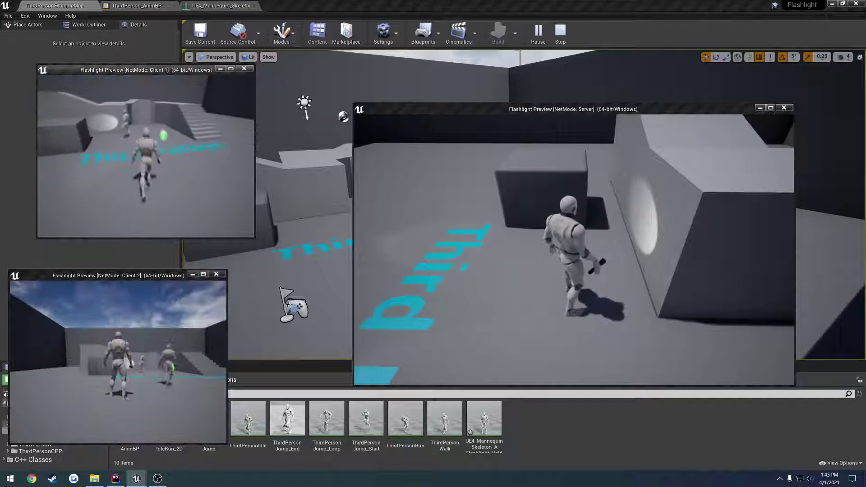
key(alt+Tab)
click(176, 343)
key(w)
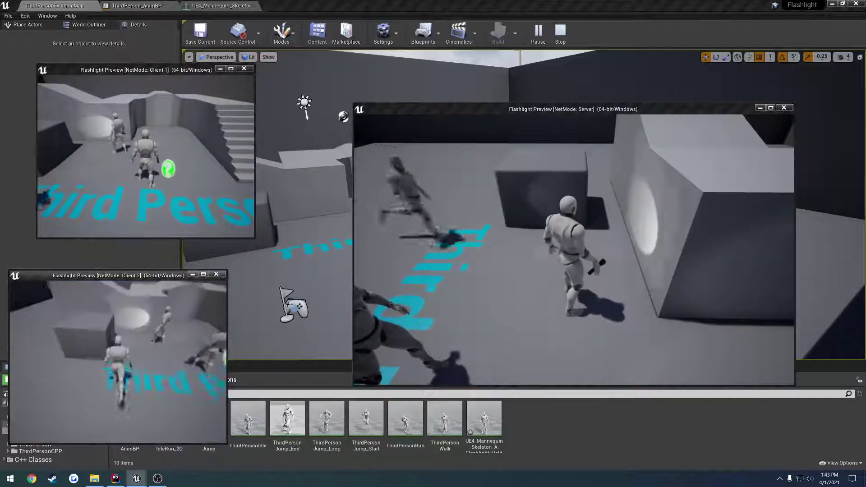
key(w)
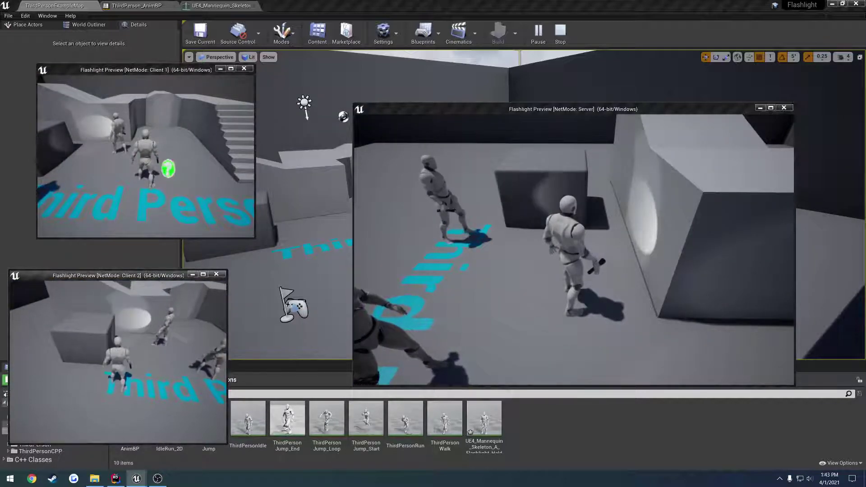
Move the server and Client 1 characters beside the others, compare their flashlight poses and beams, and end the play session.
key(alt+Tab)
key(w)
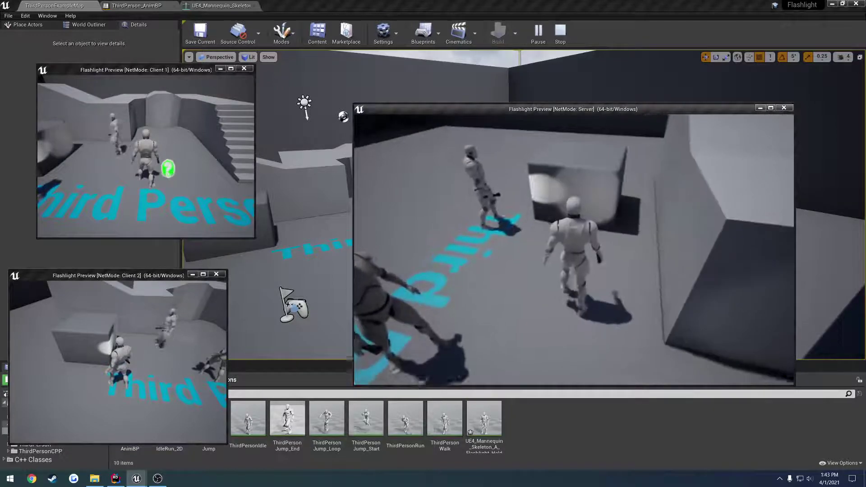
key(w)
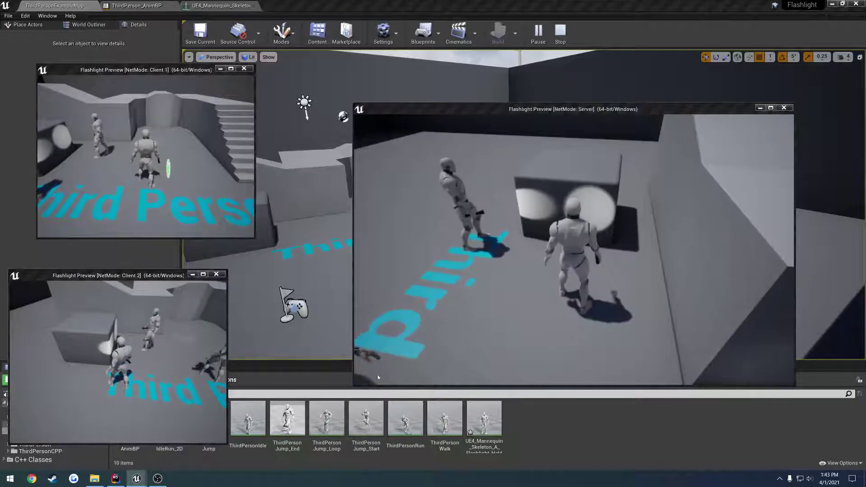
key(alt+Tab)
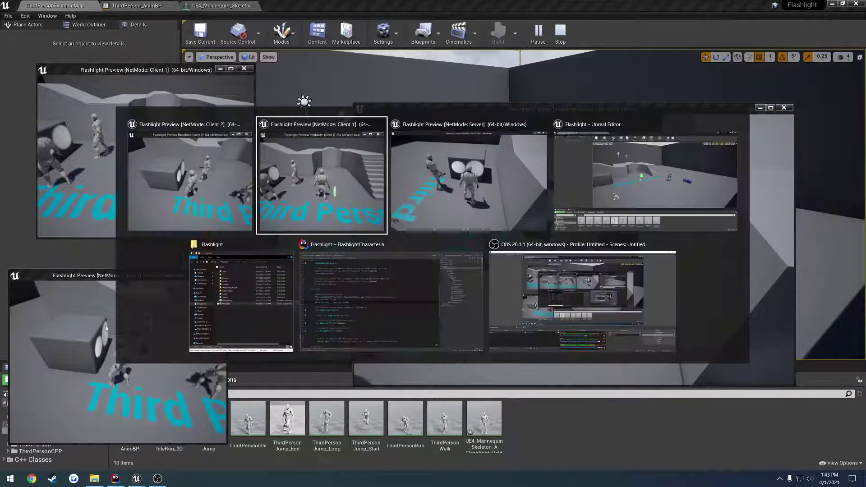
key(w)
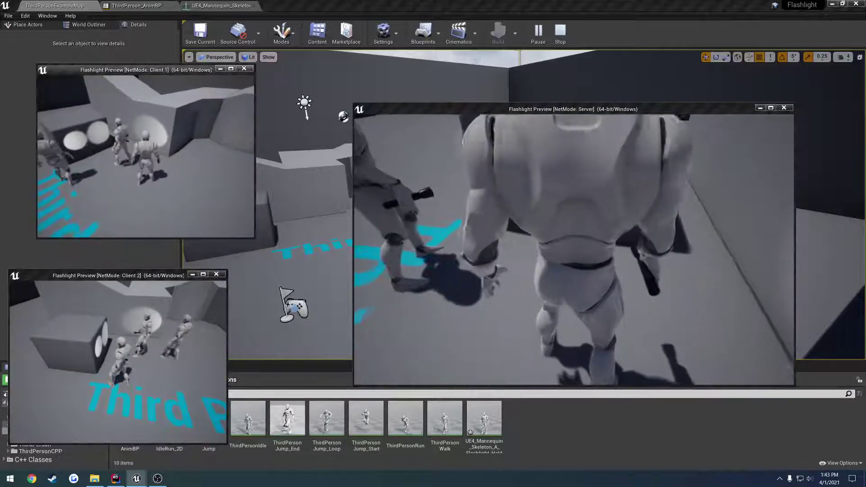
key(w)
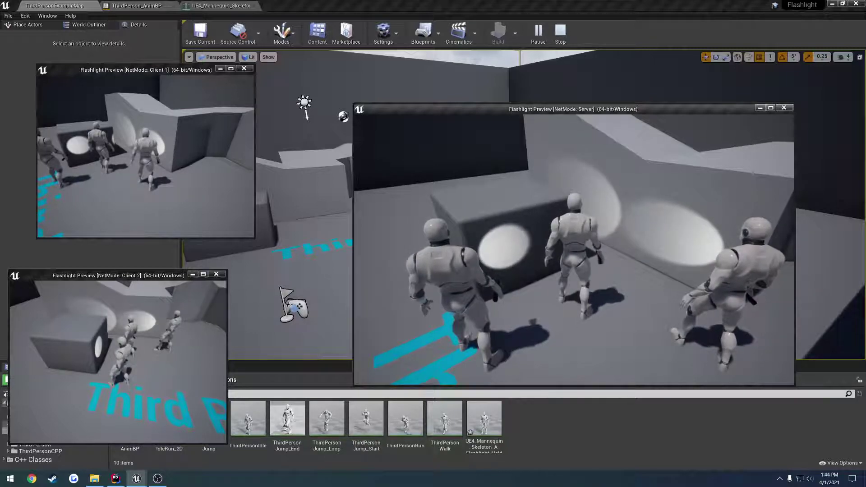
key(Escape)
right_drag(528, 261, 496, 268)
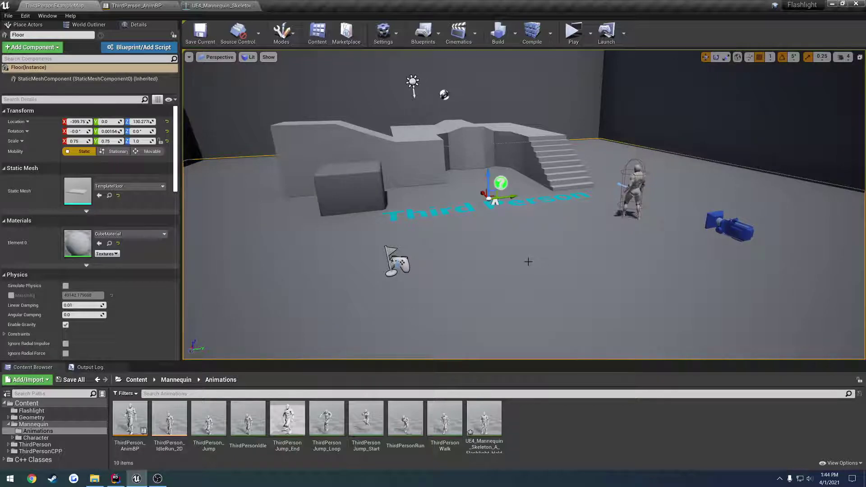
click(523, 101)
right_drag(524, 102, 399, 86)
click(524, 101)
right_drag(519, 85, 545, 134)
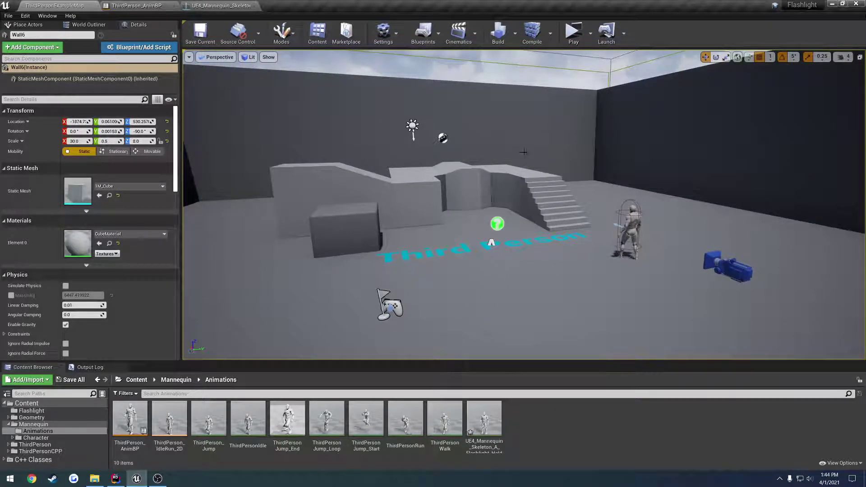
right_drag(544, 134, 491, 122)
key(d)
right_drag(487, 158, 486, 163)
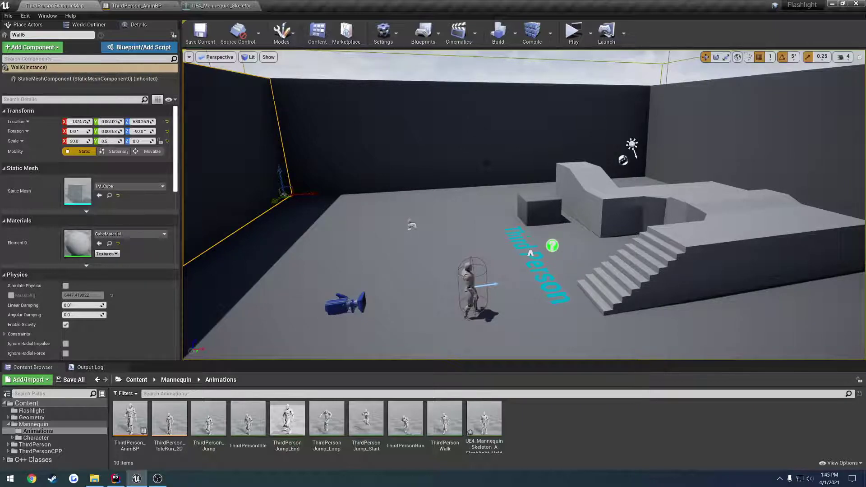
Play the level again, run the server character sideways in both directions to check the blend, and stop the session.
click(573, 32)
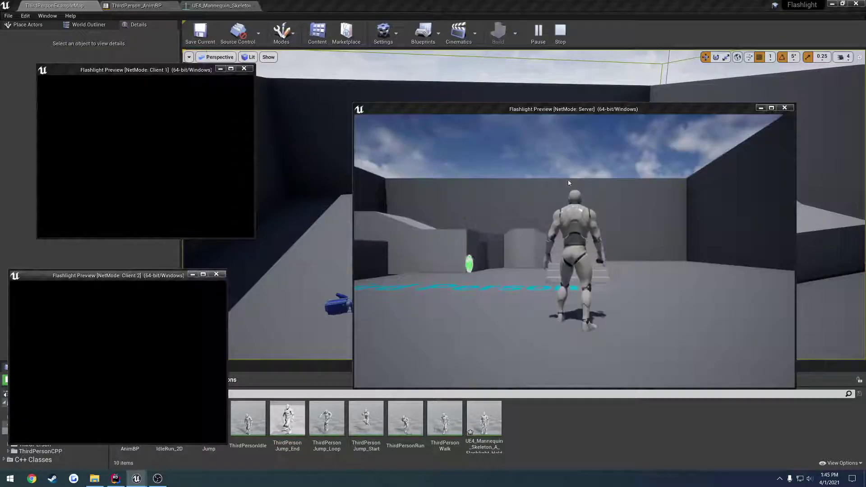
key(d)
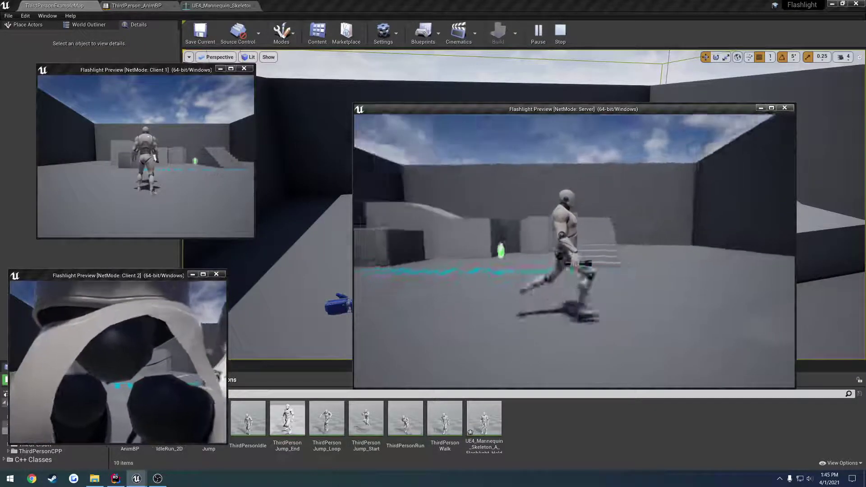
key(a)
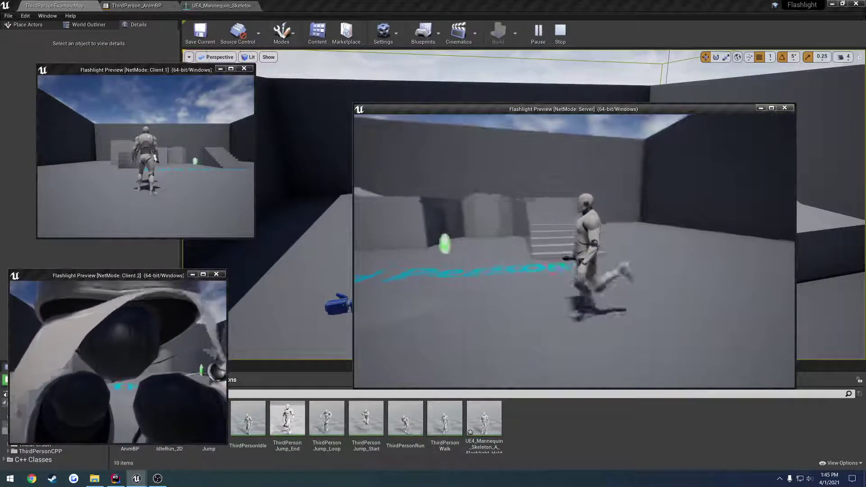
key(Escape)
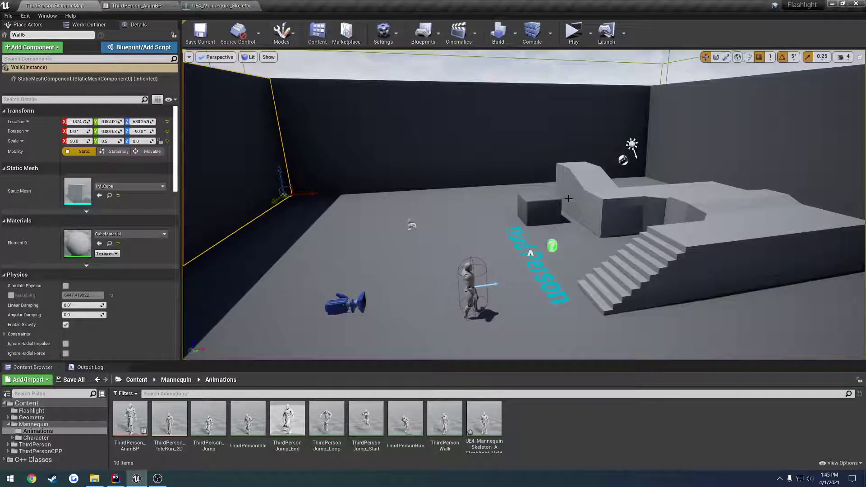